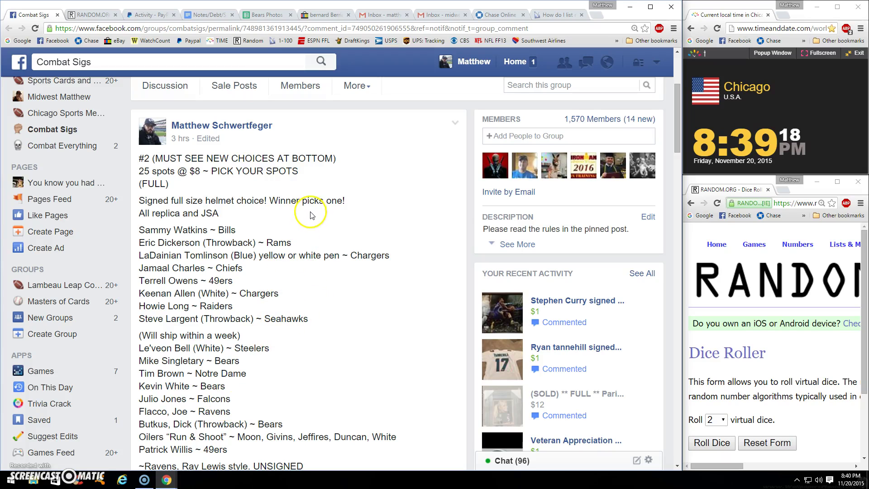
scroll(313, 215, down, 1)
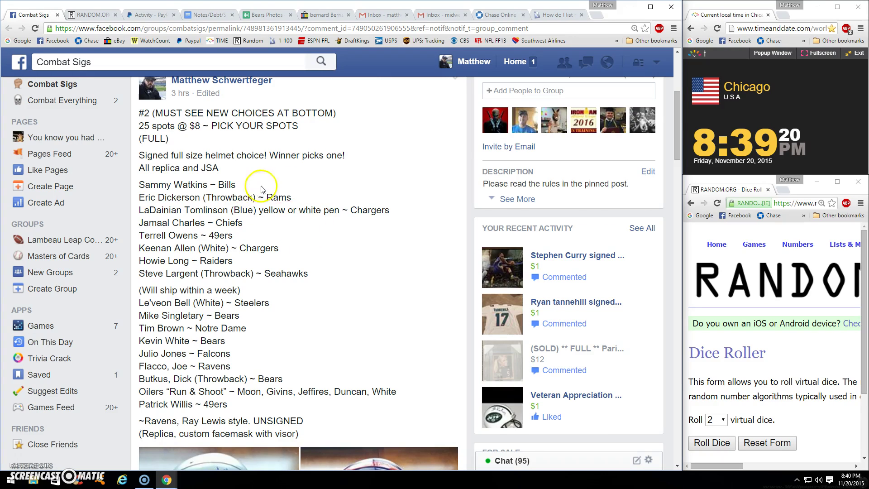
scroll(387, 204, down, 4)
scroll(387, 203, down, 3)
scroll(387, 204, down, 3)
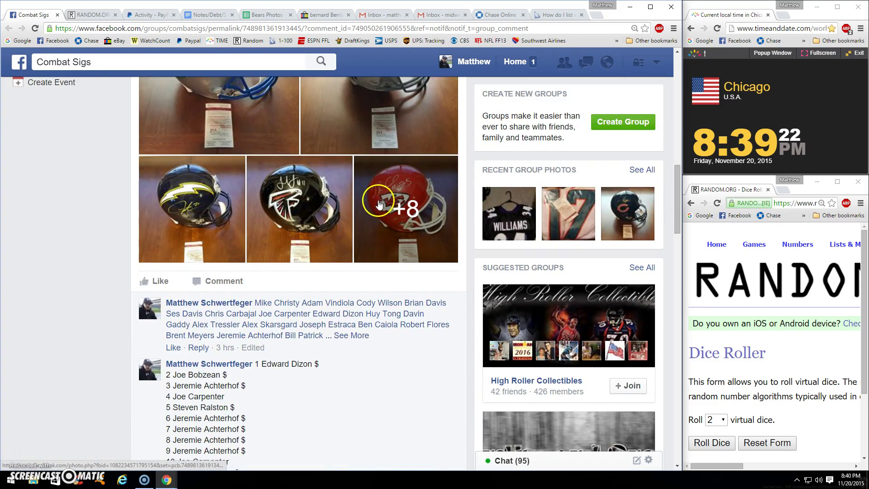
scroll(374, 204, down, 2)
scroll(375, 204, down, 2)
scroll(374, 204, down, 1)
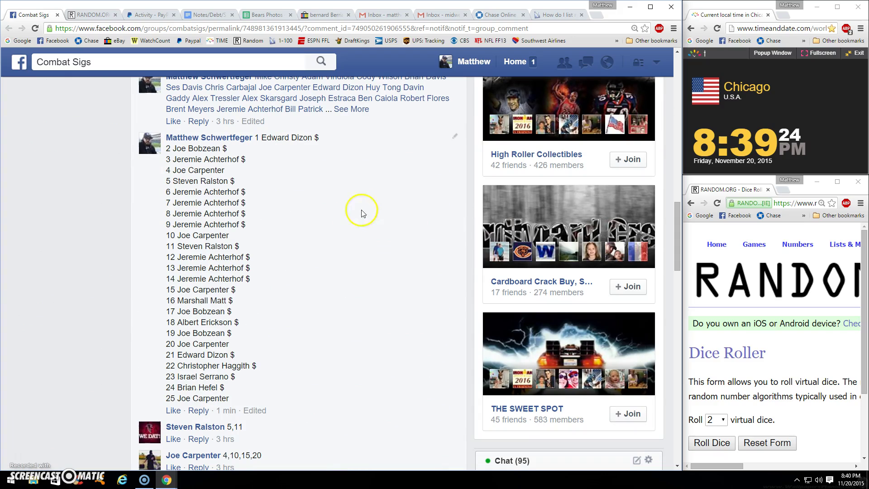
Copy the numbered 25-spot list from the comment, then close the chat window.
mouse_move(230, 400)
mouse_down()
mouse_move(282, 164)
mouse_move(257, 138)
mouse_up()
right_click(269, 171)
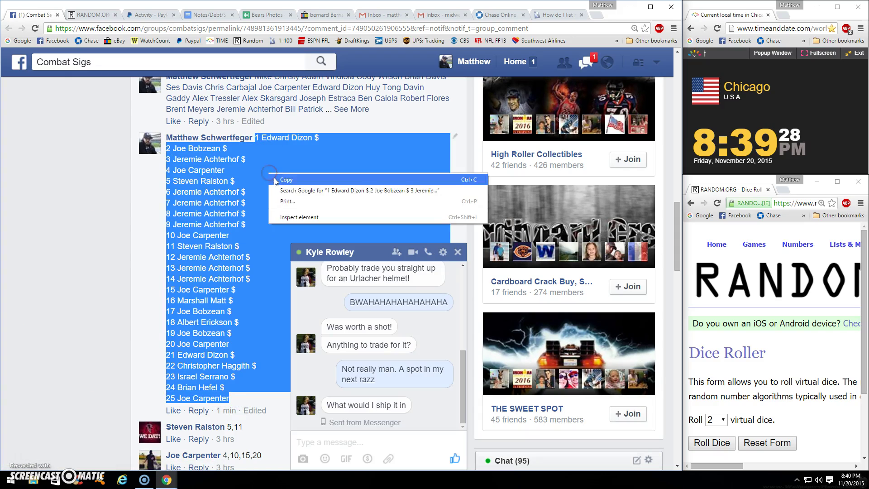
click(286, 179)
click(350, 230)
click(340, 253)
scroll(124, 297, down, 8)
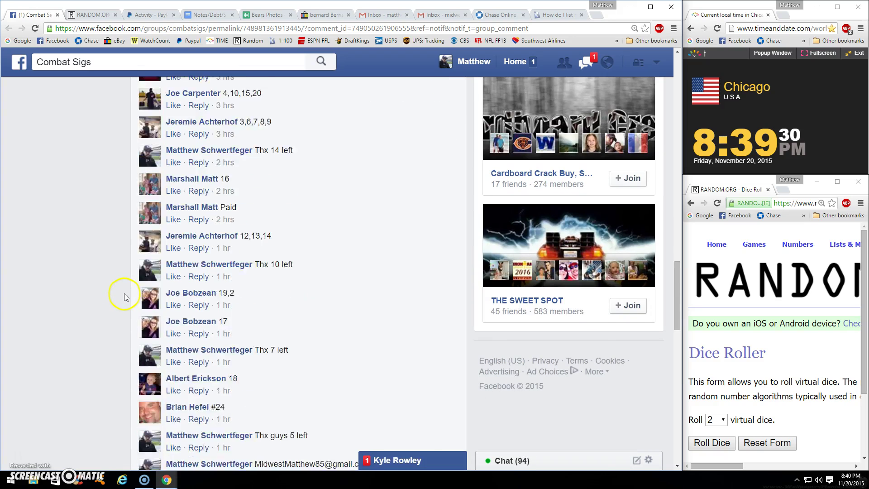
scroll(124, 296, down, 5)
scroll(125, 296, down, 5)
scroll(125, 296, down, 3)
scroll(125, 297, down, 3)
text(LIVE)
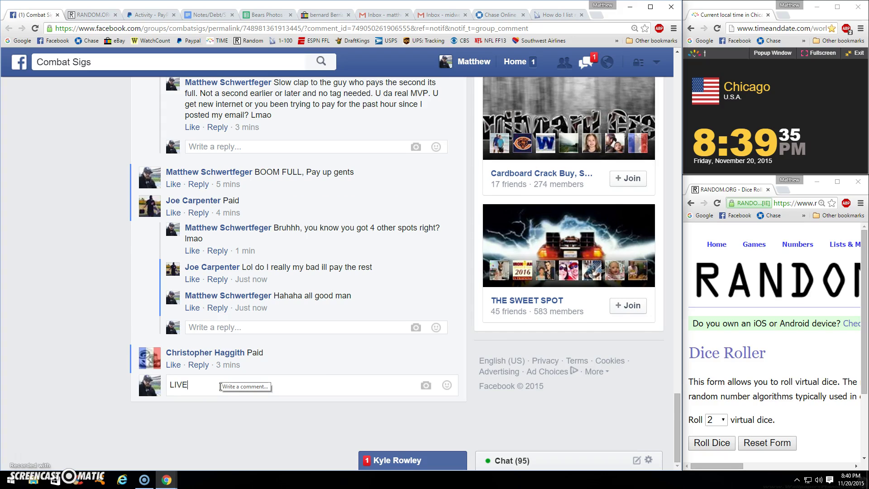
Post the LIVE comment and roll the two dice twice.
key(Return)
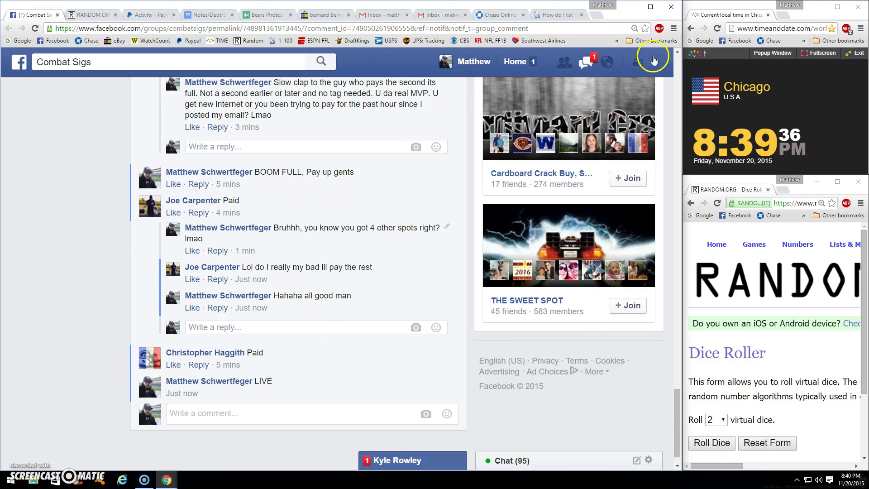
click(711, 443)
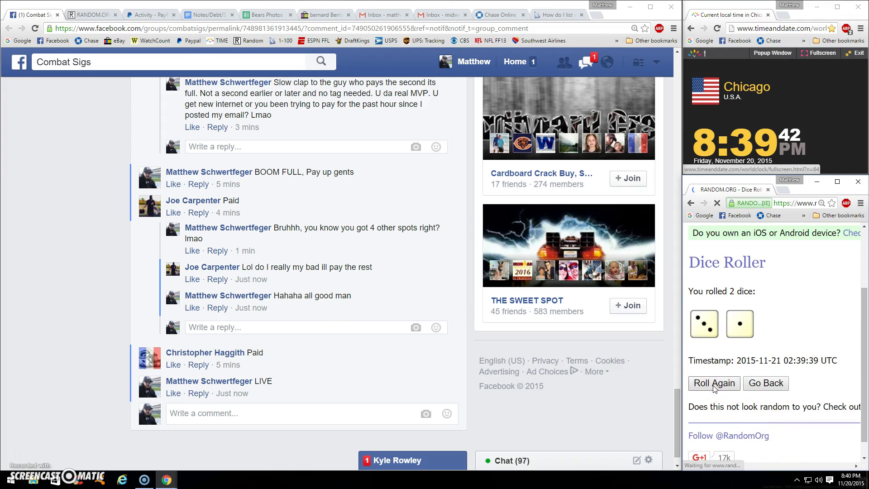
click(714, 383)
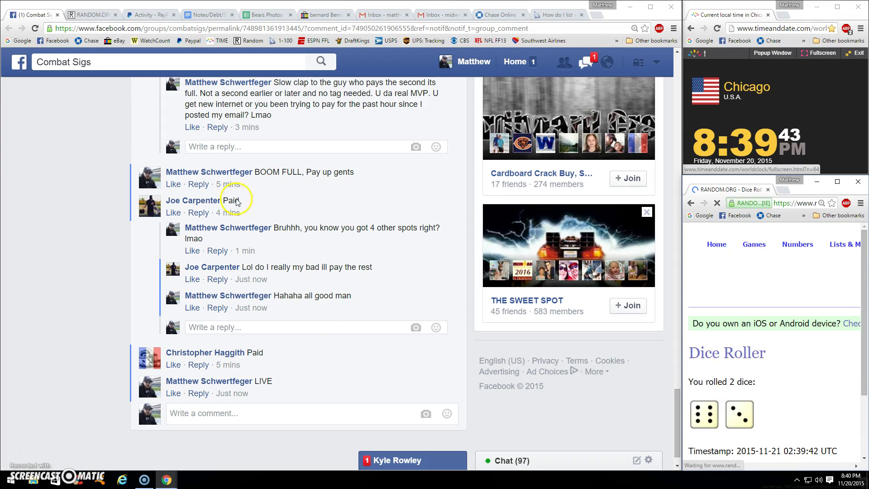
Paste the copied 25-spot list into RANDOM.ORG's List Randomizer.
click(92, 15)
click(89, 319)
right_click(89, 324)
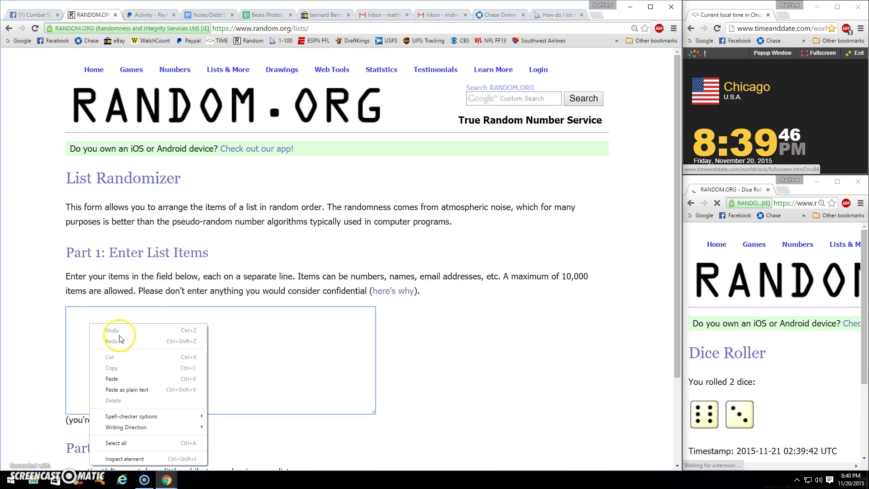
click(112, 379)
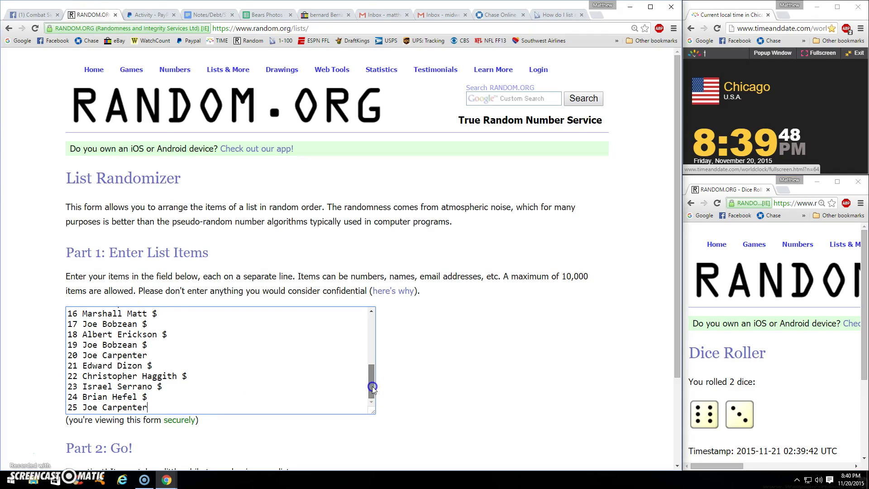
drag(373, 387, 372, 313)
scroll(40, 344, down, 3)
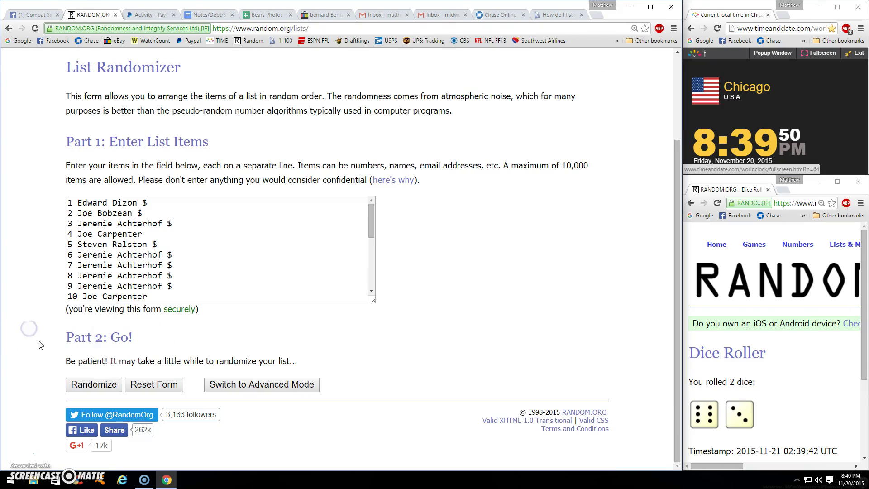
Reshuffle the 25-spot list eight times in a row with Again!
click(94, 384)
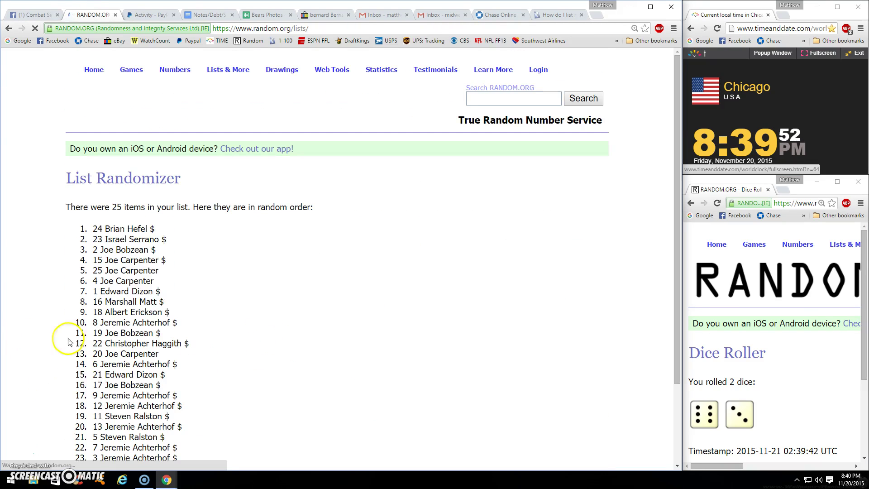
scroll(129, 307, down, 3)
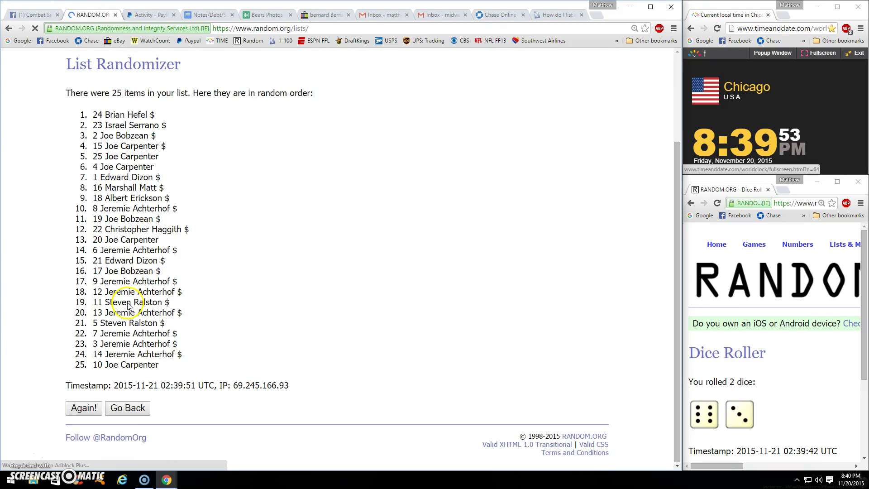
click(83, 407)
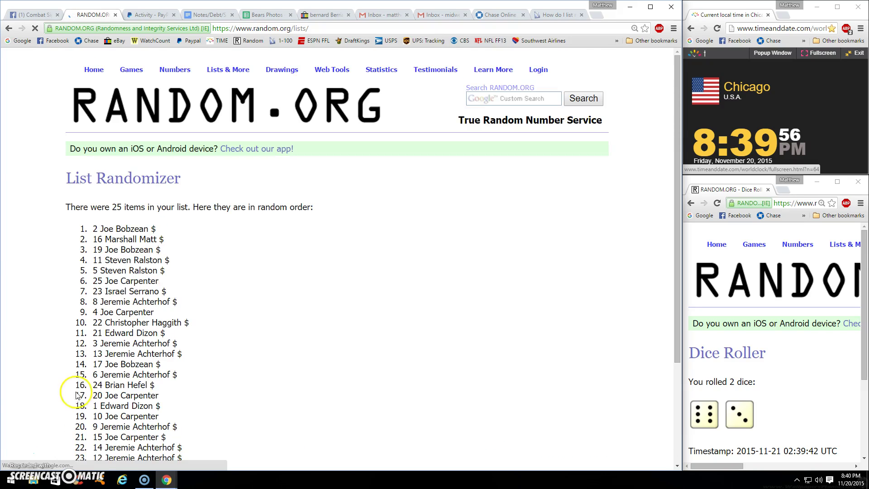
scroll(81, 353, down, 3)
click(83, 408)
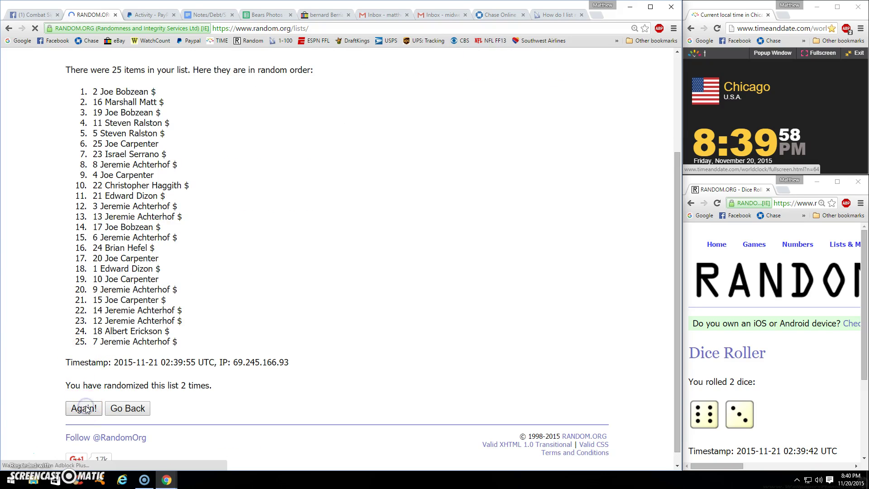
scroll(90, 364, down, 3)
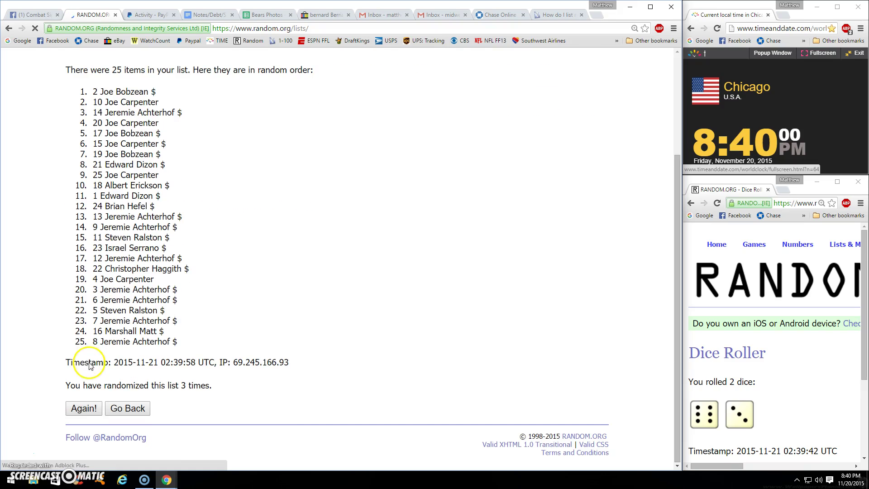
click(83, 409)
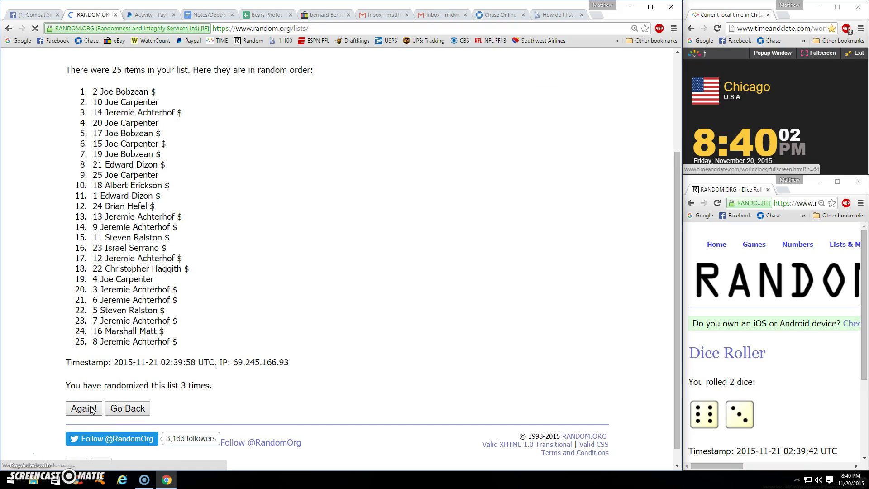
scroll(89, 378, down, 3)
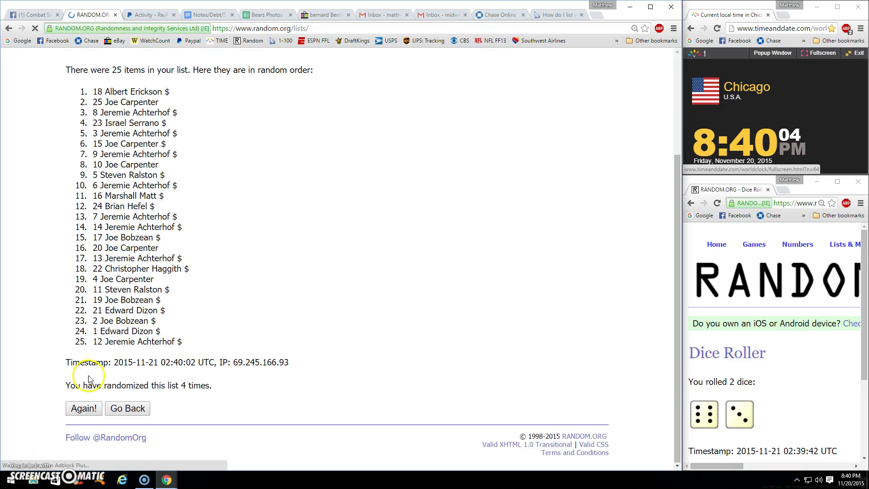
click(83, 408)
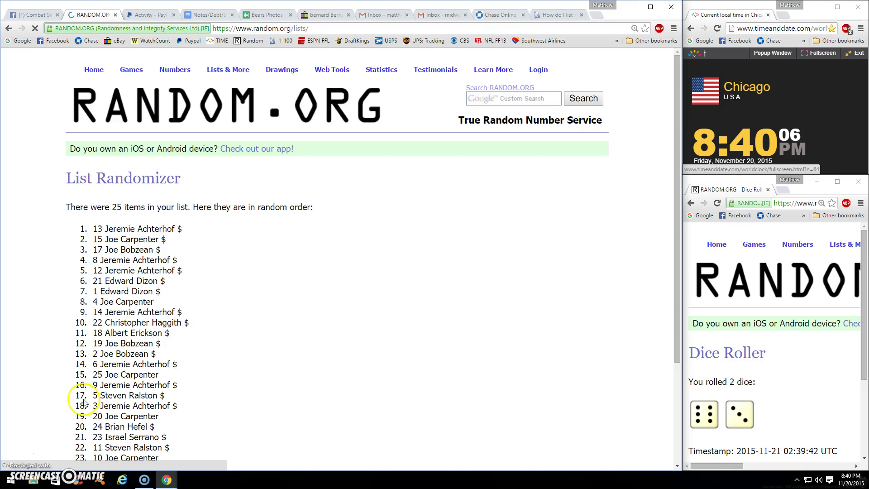
scroll(84, 380, down, 3)
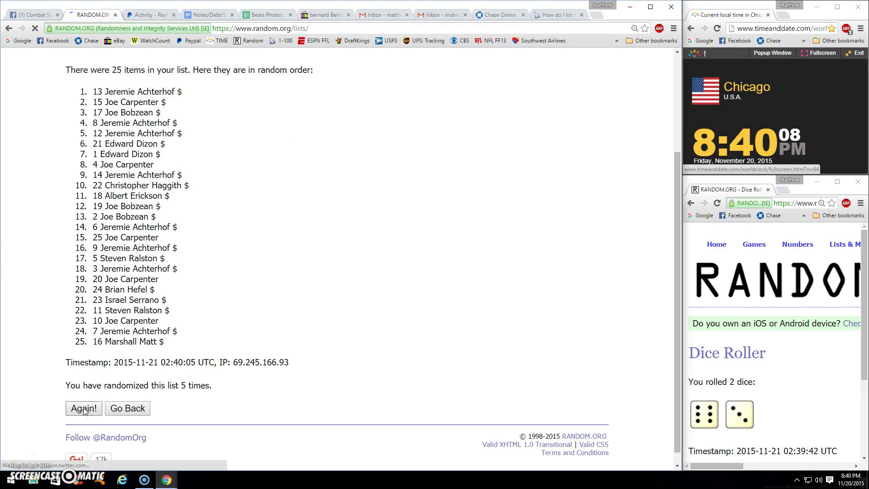
click(85, 410)
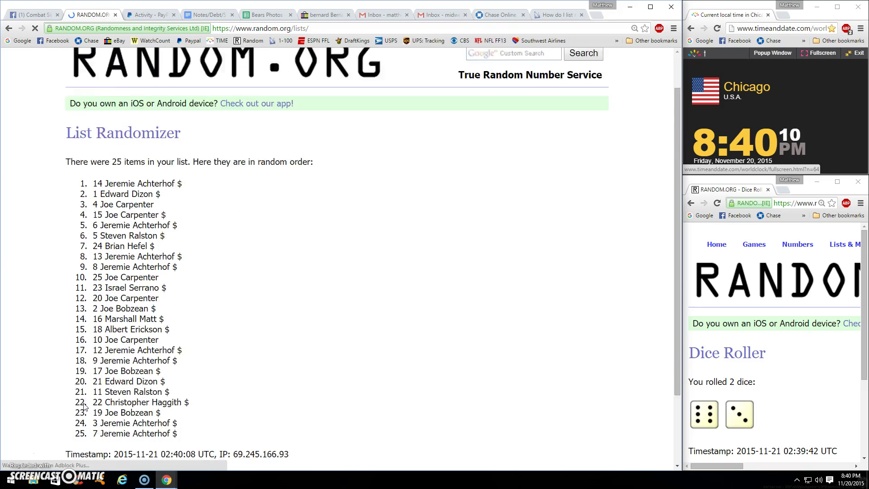
scroll(87, 412, down, 3)
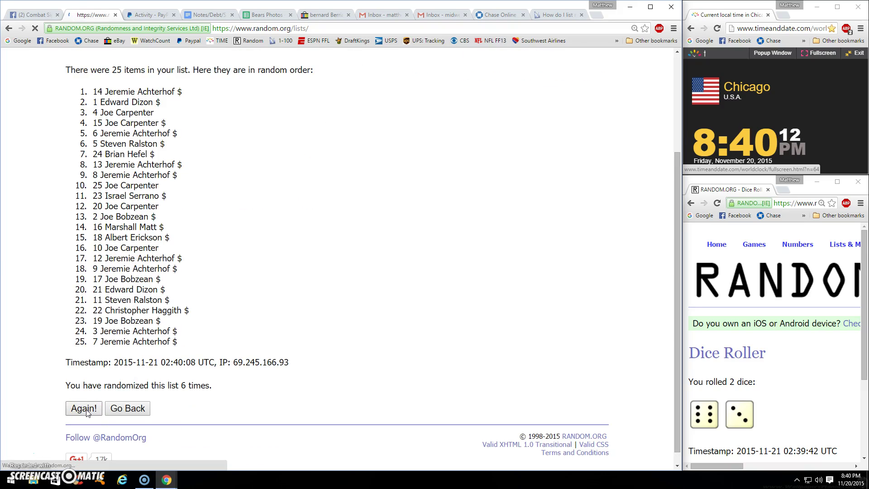
click(87, 412)
scroll(85, 405, down, 3)
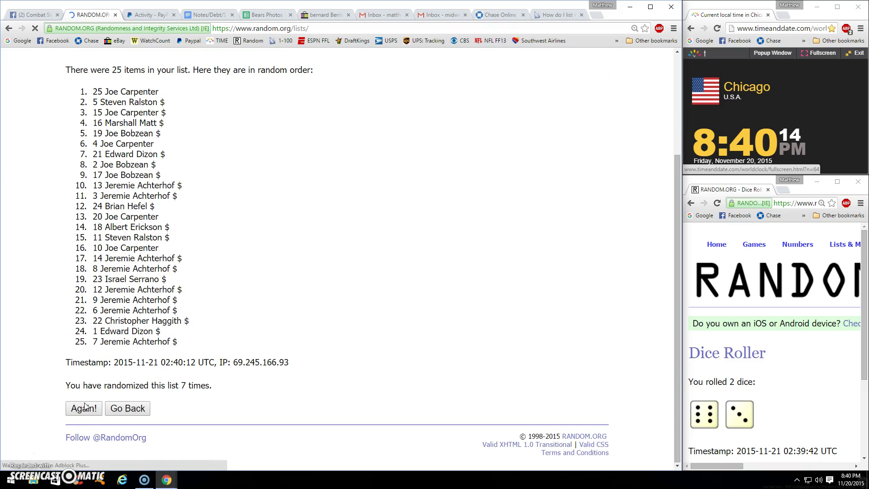
click(83, 408)
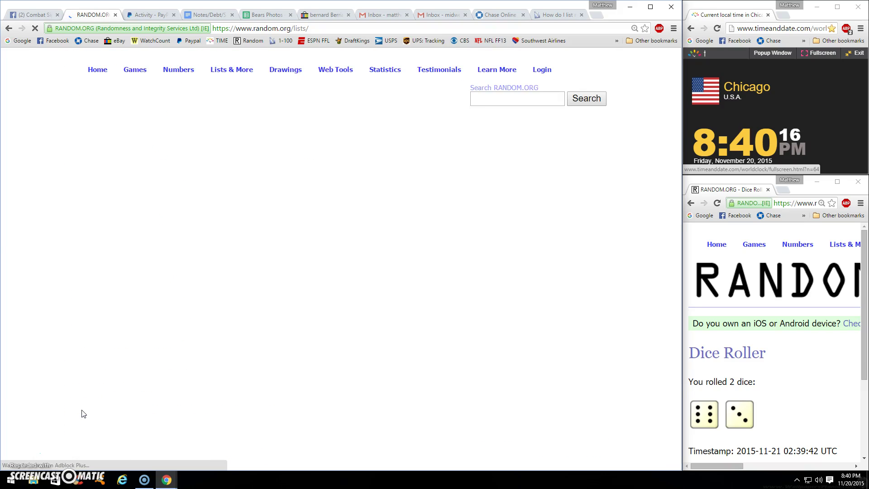
drag(88, 206, 174, 207)
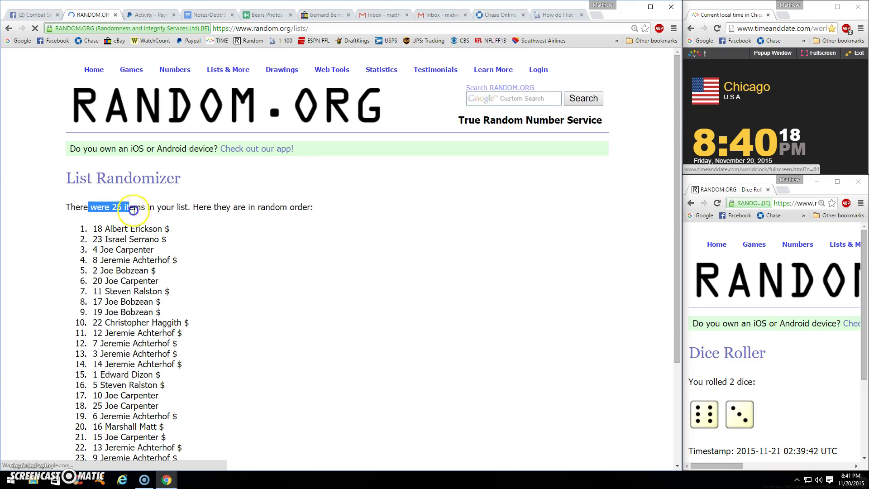
scroll(174, 272, down, 3)
Highlight the eight-randomization count, then shuffle the list a ninth time.
drag(170, 372, 200, 371)
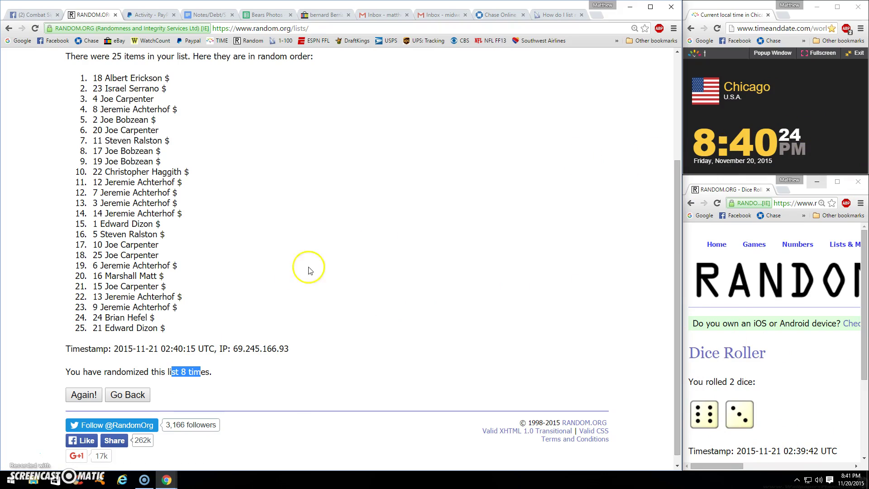
click(84, 394)
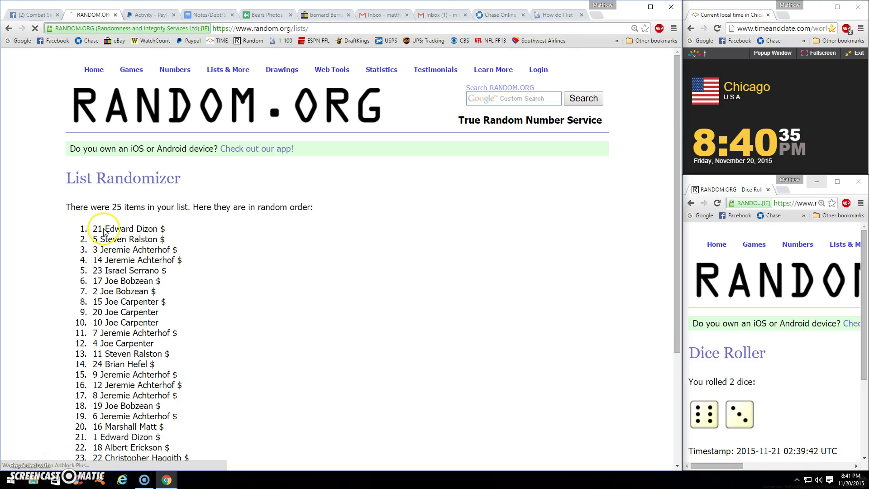
drag(105, 228, 114, 228)
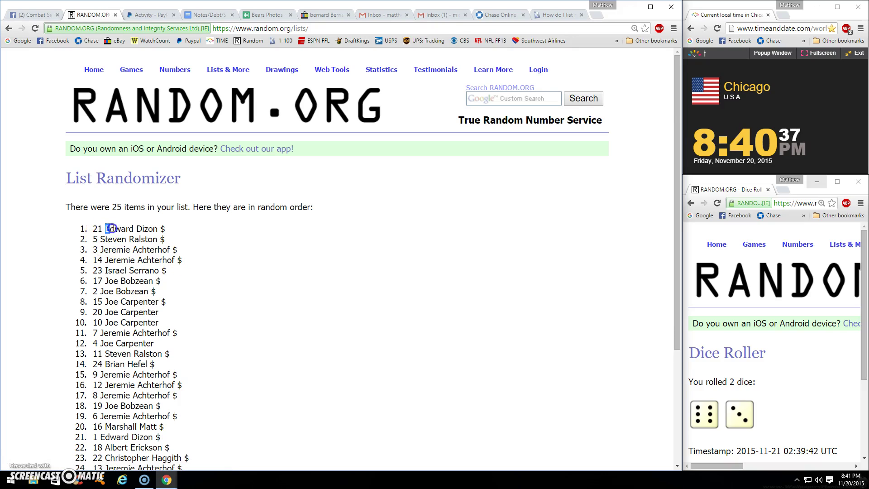
right_click(150, 228)
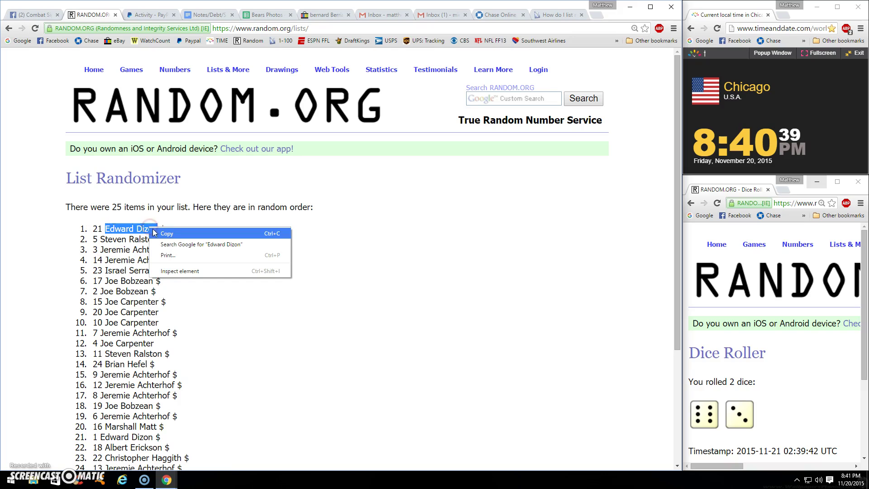
click(170, 235)
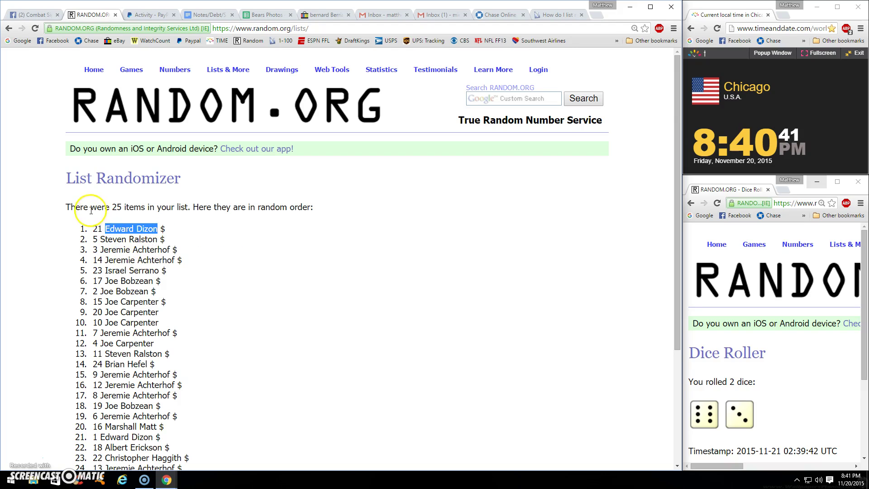
drag(75, 206, 209, 207)
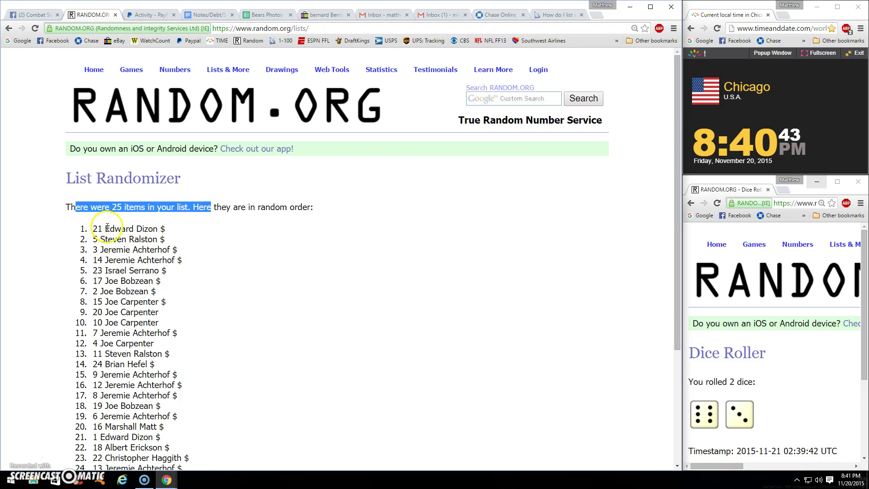
drag(94, 228, 165, 228)
drag(89, 206, 202, 204)
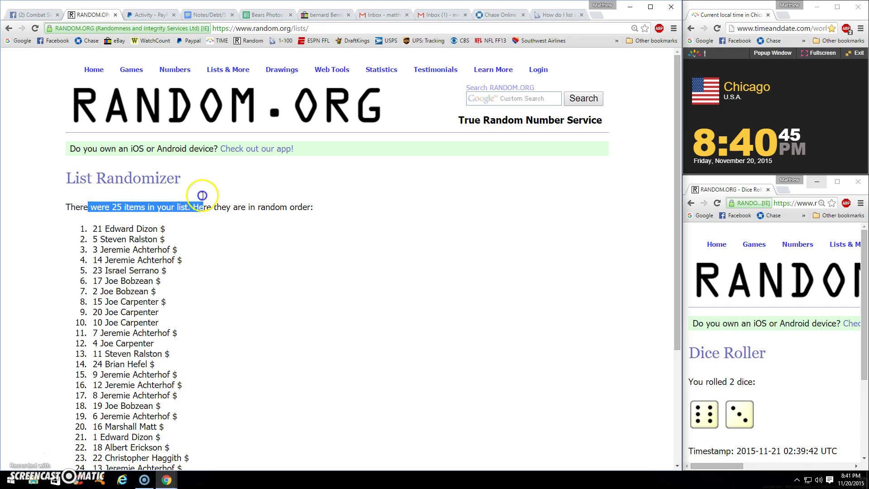
drag(84, 229, 160, 228)
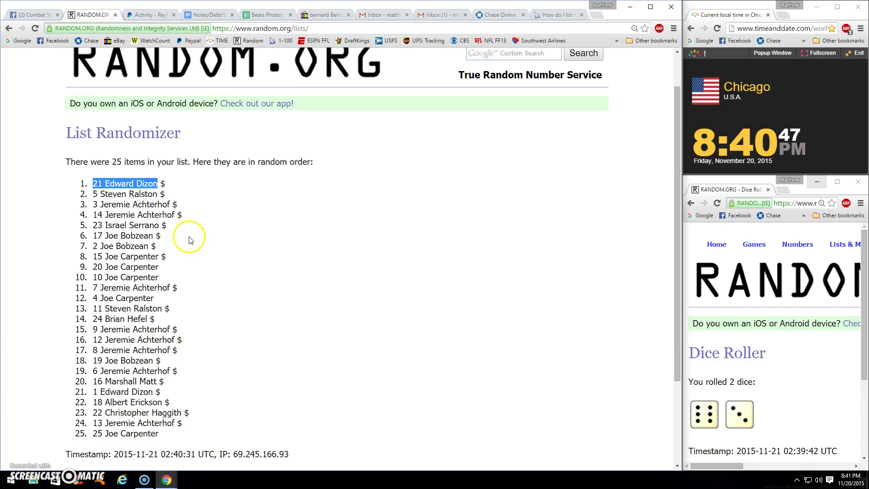
scroll(190, 238, down, 5)
Highlight the nine-randomization count, 25-items line and winner line, then return to Facebook.
drag(170, 361, 212, 361)
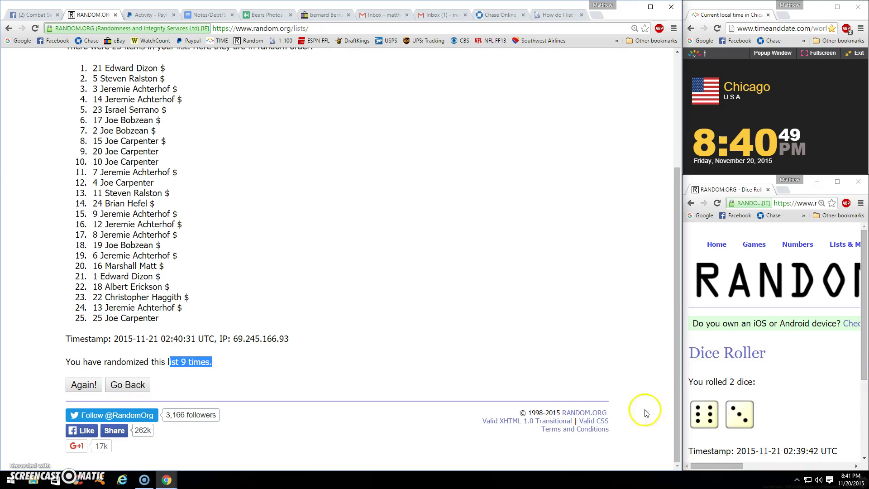
scroll(448, 204, up, 5)
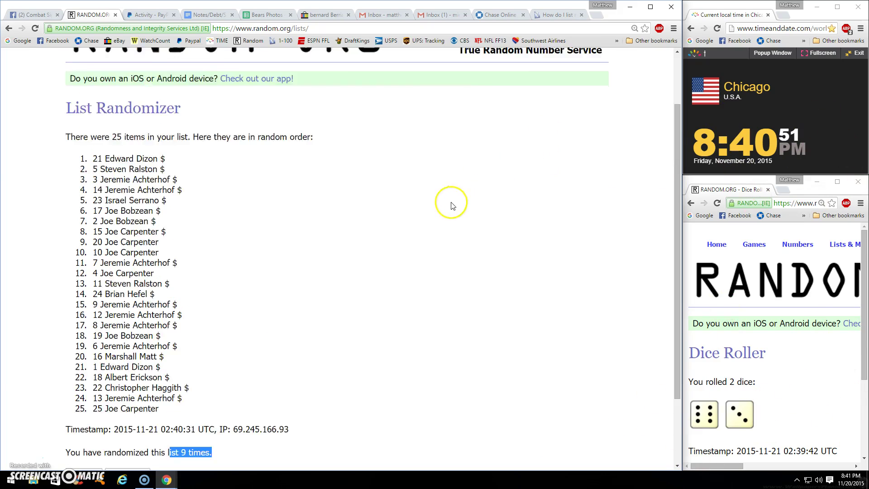
scroll(353, 218, up, 3)
scroll(208, 280, down, 1)
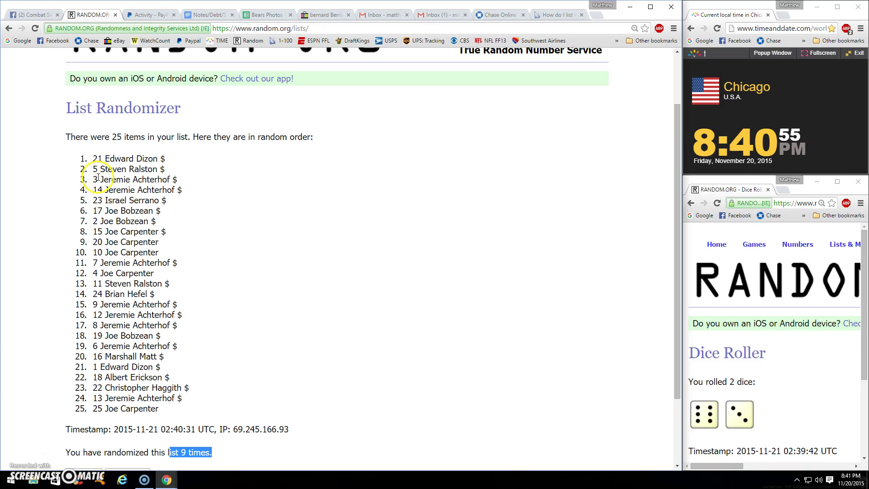
click(90, 138)
drag(94, 137, 191, 140)
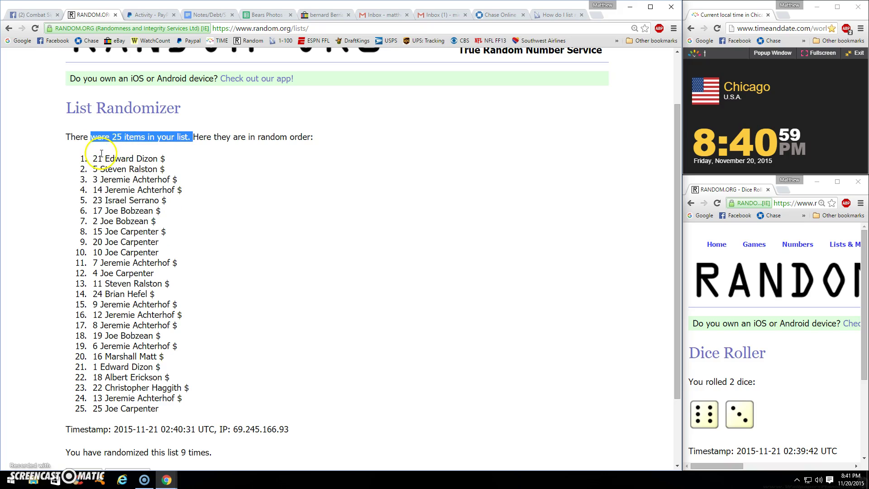
drag(92, 157, 166, 160)
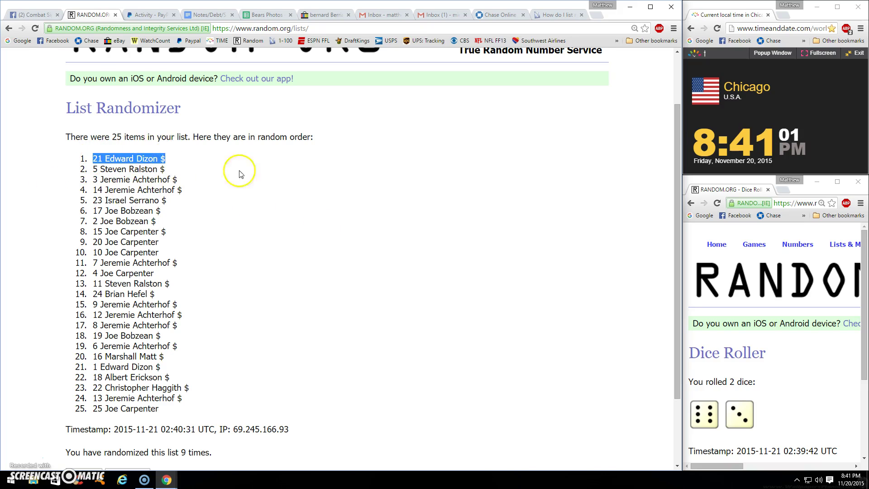
scroll(239, 173, down, 1)
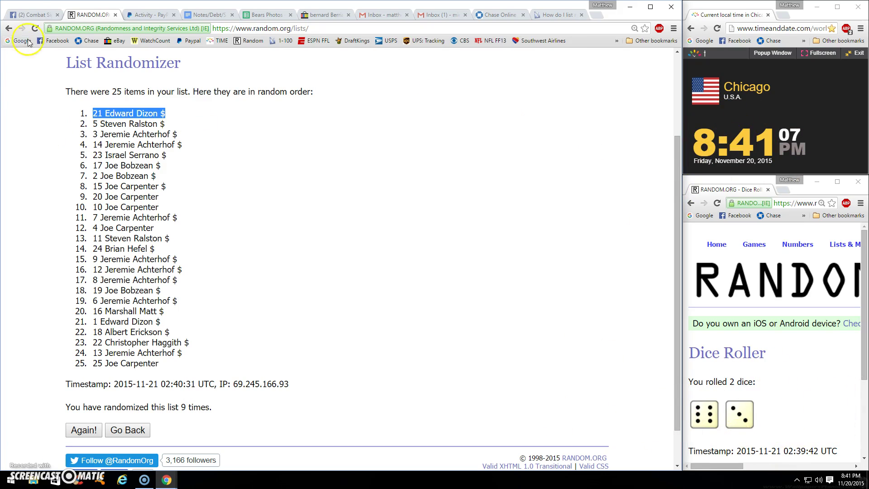
click(31, 15)
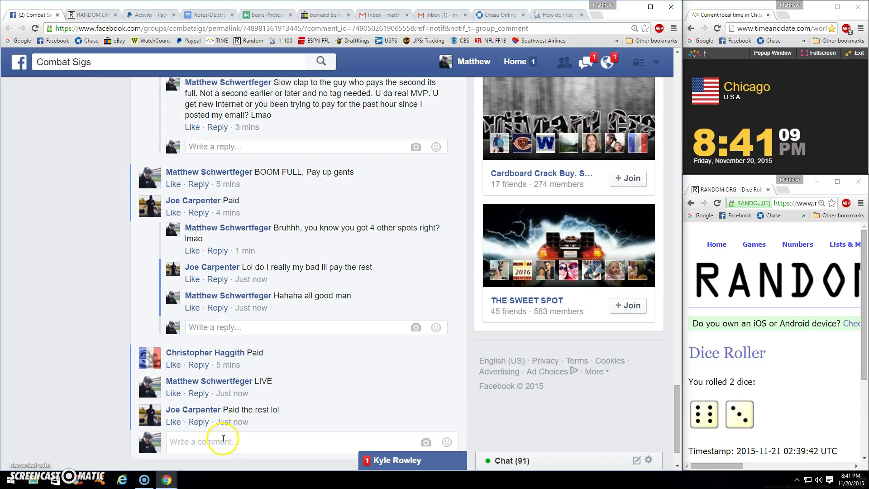